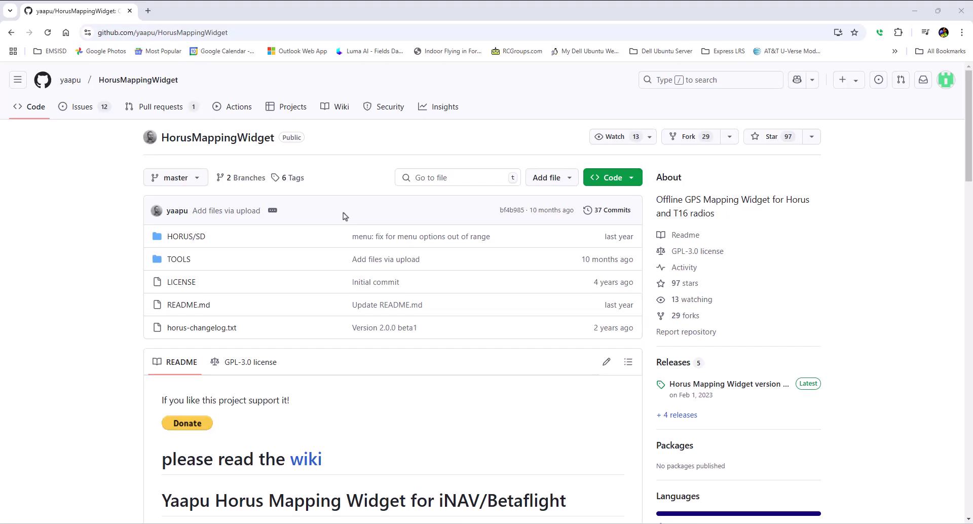
Look through the HorusMappingWidget repository page down to the README's map screenshot, and minimize the browser
{"action": "scroll", "coordinate": [193, 504], "scroll_direction": "down", "scroll_amount": 1}
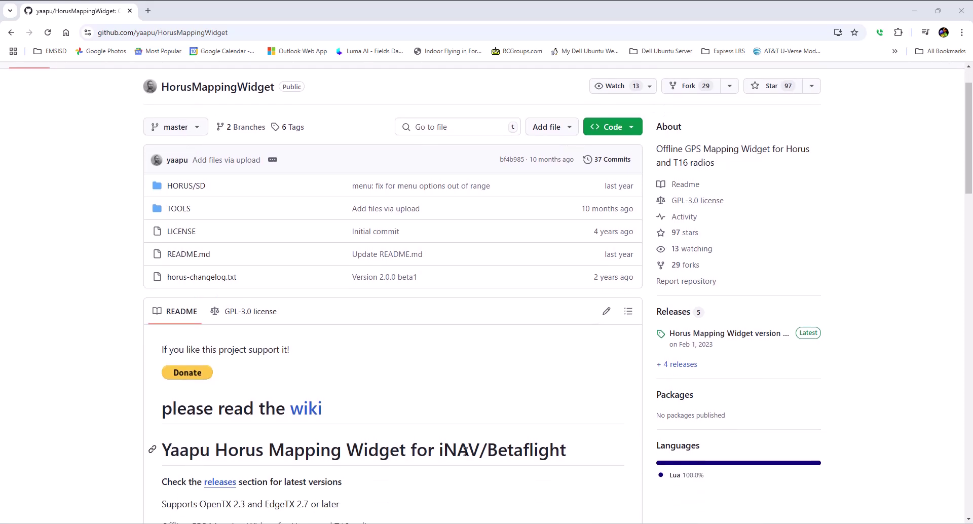
{"action": "scroll", "coordinate": [464, 446], "scroll_direction": "down", "scroll_amount": 7}
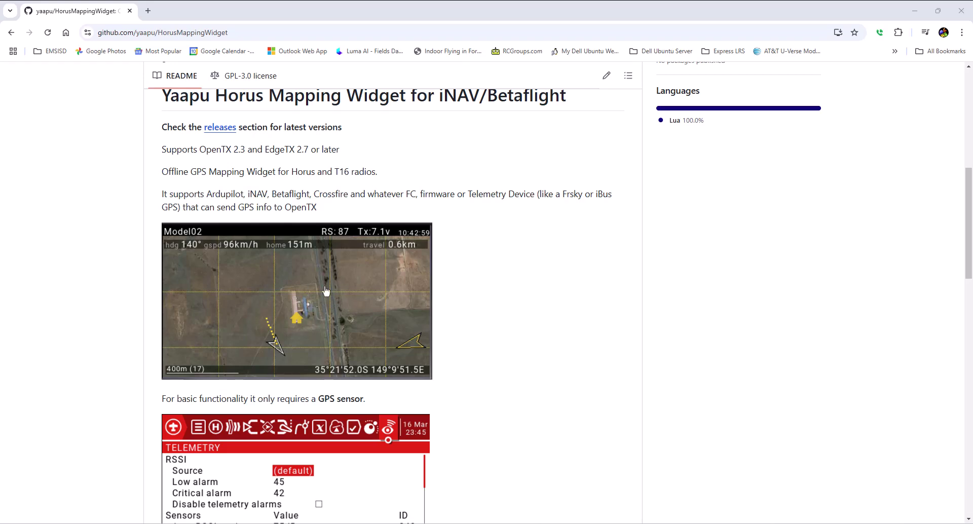
{"action": "left_click", "coordinate": [914, 12]}
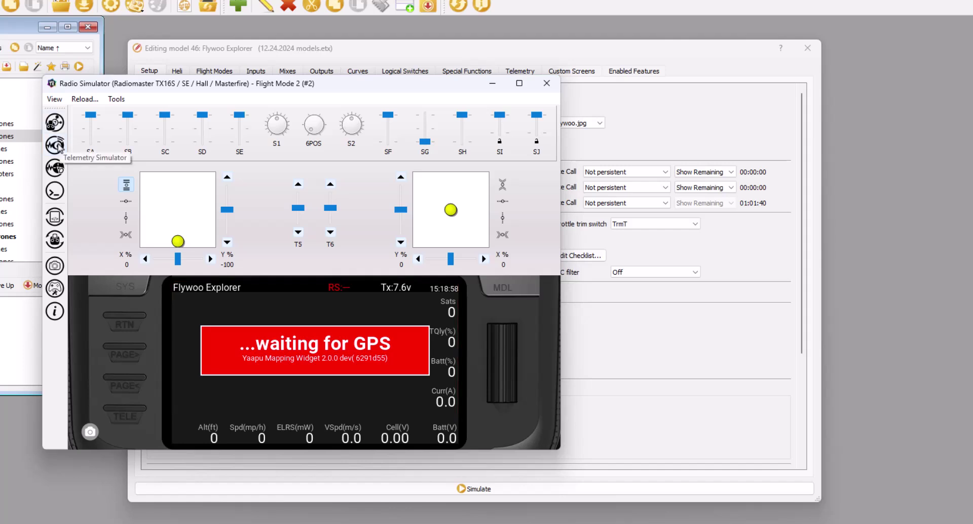
Load the log Flywoo Explorer-2024-06-01-193929.csv into the Telemetry Simulator and start replaying it
{"action": "left_click", "coordinate": [54, 145]}
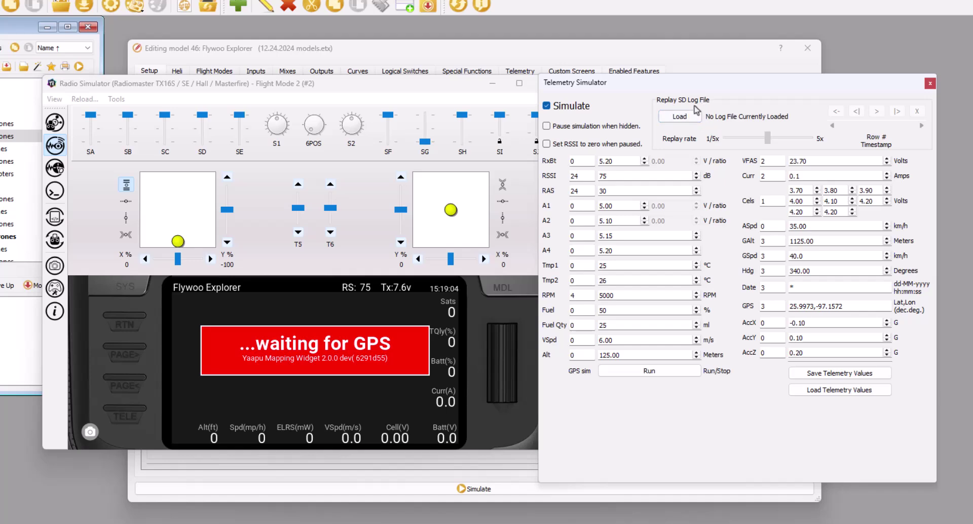
{"action": "left_click", "coordinate": [684, 116]}
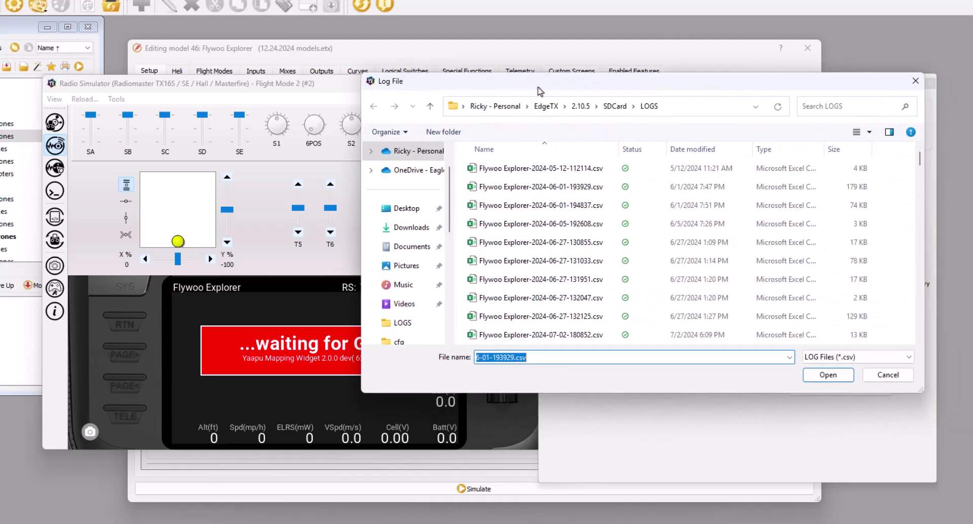
{"action": "left_click", "coordinate": [533, 189]}
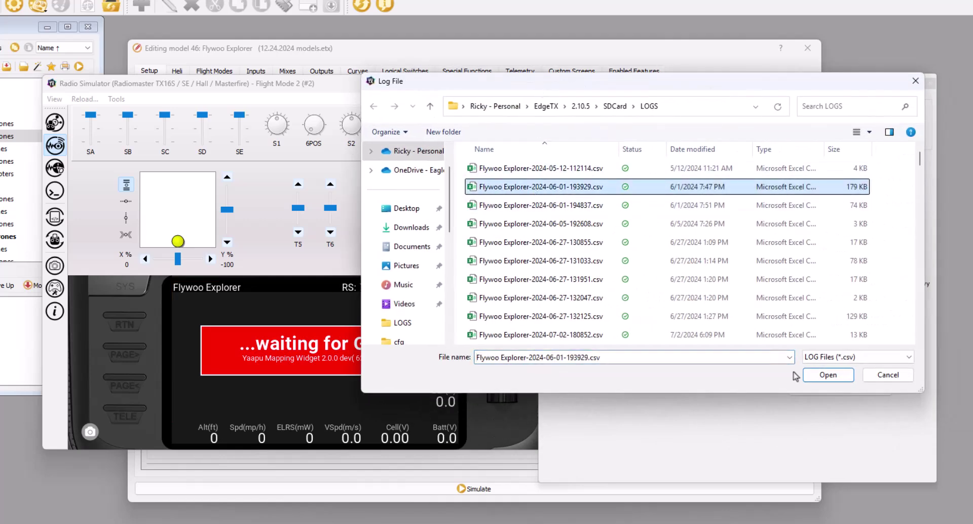
{"action": "left_click", "coordinate": [812, 376]}
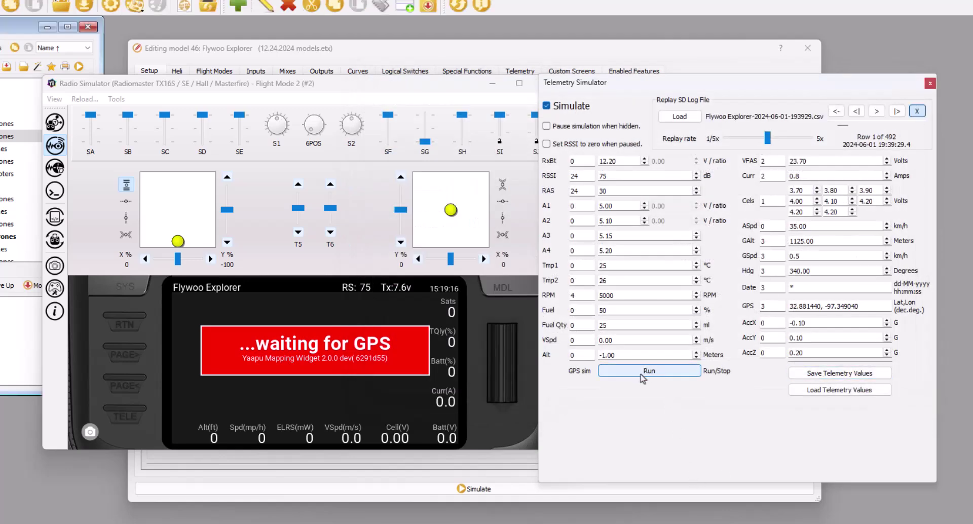
{"action": "left_click", "coordinate": [877, 113]}
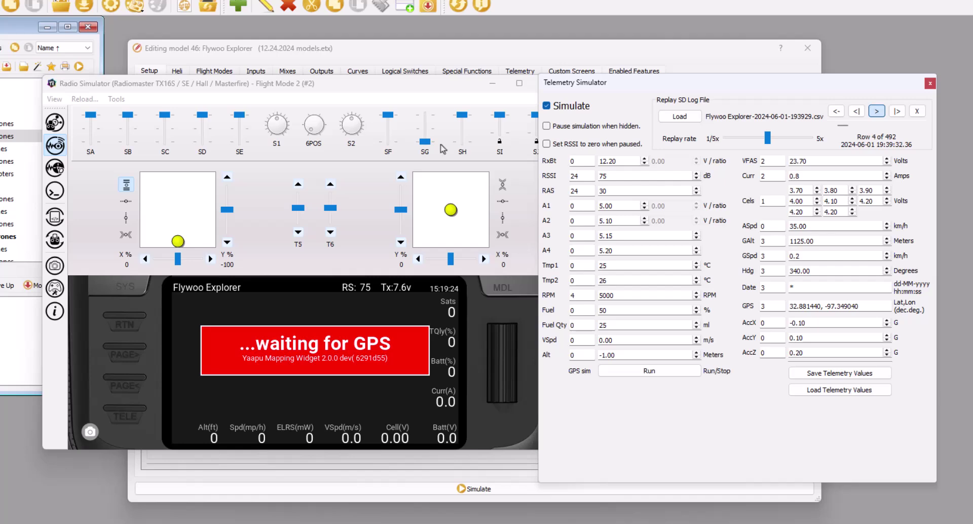
Delete all telemetry sensors of the Flywoo Explorer model on the simulated radio and discover new ones from the running replay
{"action": "left_click", "coordinate": [420, 84]}
{"action": "left_click_drag", "start_coordinate": [419, 84], "coordinate": [397, 80]}
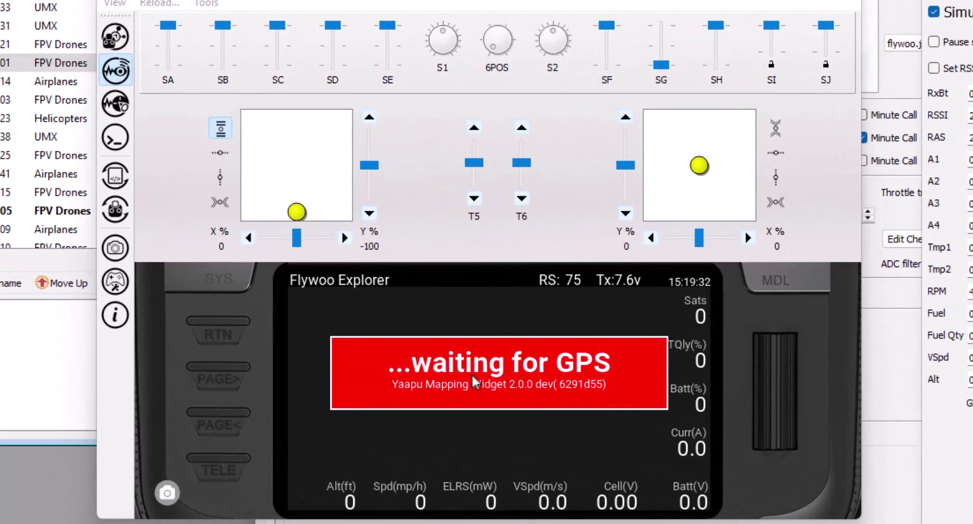
{"action": "left_click", "coordinate": [788, 279]}
{"action": "left_click", "coordinate": [214, 412]}
{"action": "scroll", "coordinate": [439, 386], "scroll_direction": "down", "scroll_amount": 8}
{"action": "scroll", "coordinate": [408, 362], "scroll_direction": "up", "scroll_amount": 7}
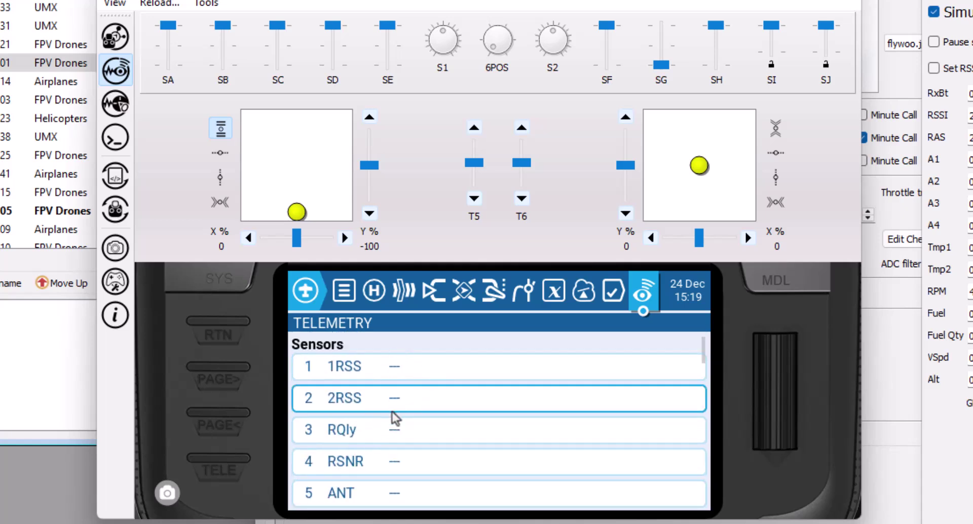
{"action": "scroll", "coordinate": [393, 412], "scroll_direction": "down", "scroll_amount": 5}
{"action": "scroll", "coordinate": [394, 411], "scroll_direction": "down", "scroll_amount": 13}
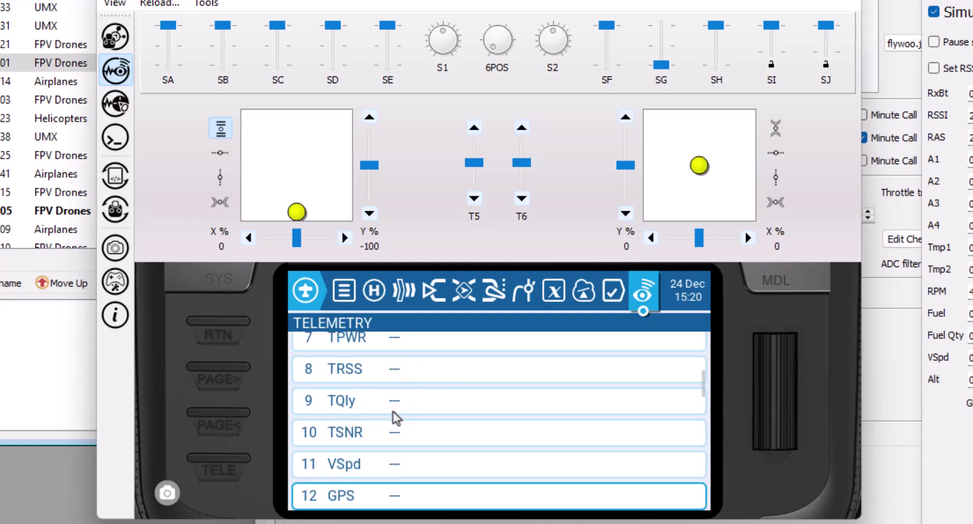
{"action": "scroll", "coordinate": [394, 411], "scroll_direction": "down", "scroll_amount": 7}
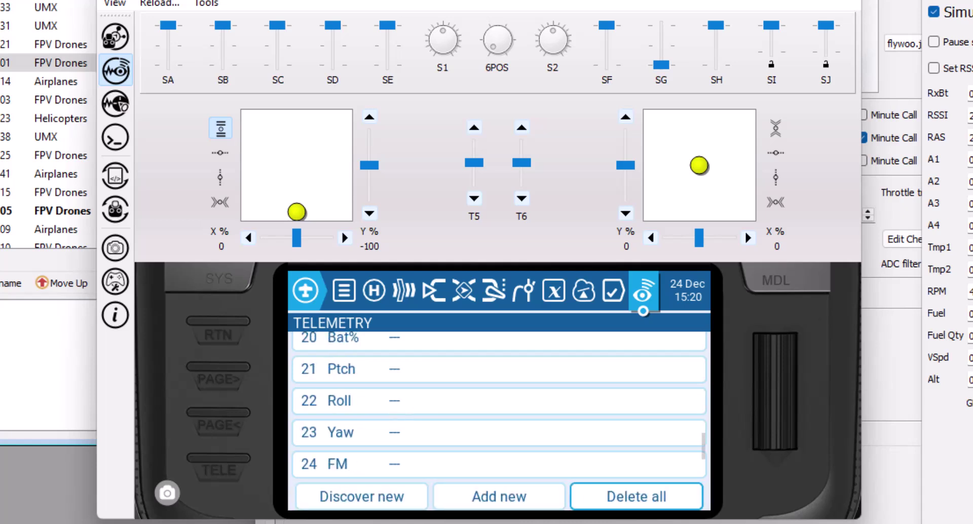
{"action": "left_click", "coordinate": [636, 503]}
{"action": "left_click", "coordinate": [570, 427]}
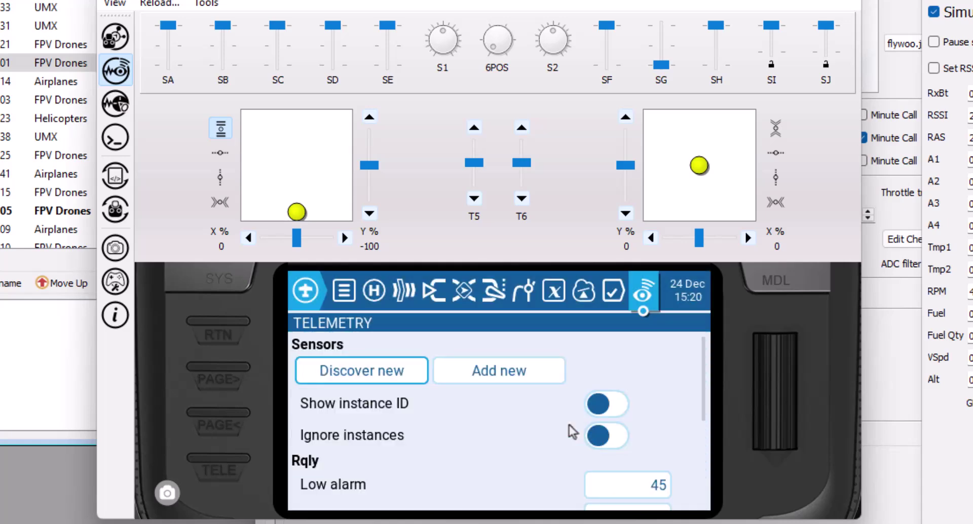
{"action": "left_click", "coordinate": [356, 370]}
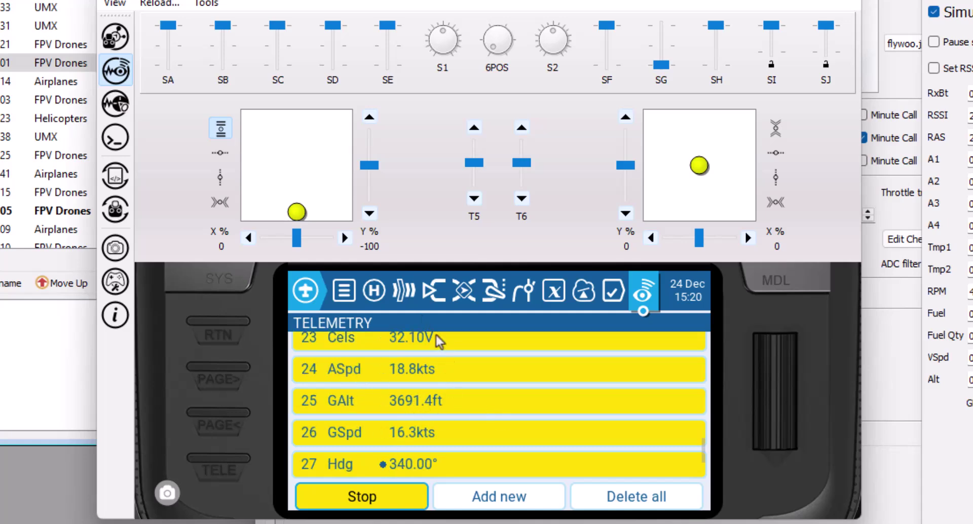
{"action": "left_click", "coordinate": [362, 497]}
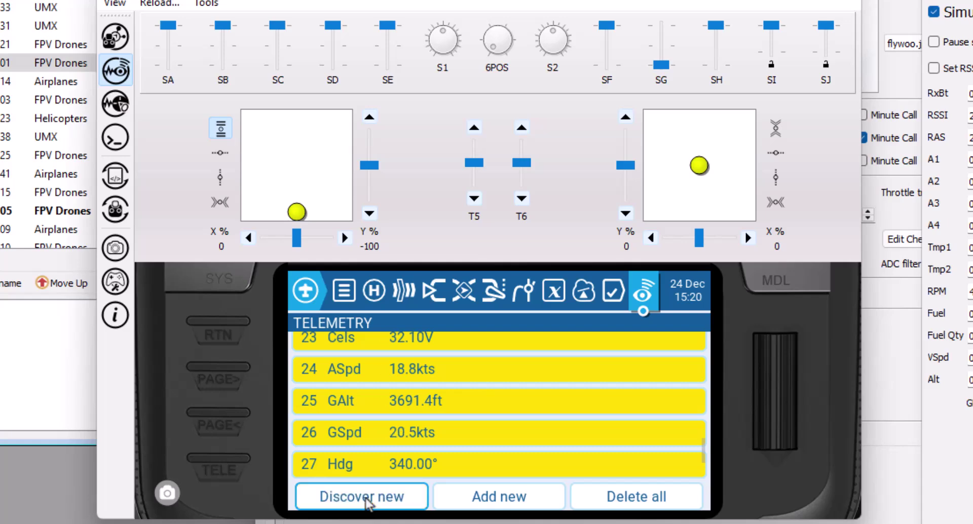
Disable special function SF26, which plays the RxBt value, and return to the radio's main screen
{"action": "left_click", "coordinate": [221, 409]}
{"action": "scroll", "coordinate": [467, 419], "scroll_direction": "down", "scroll_amount": 9}
{"action": "scroll", "coordinate": [468, 423], "scroll_direction": "down", "scroll_amount": 8}
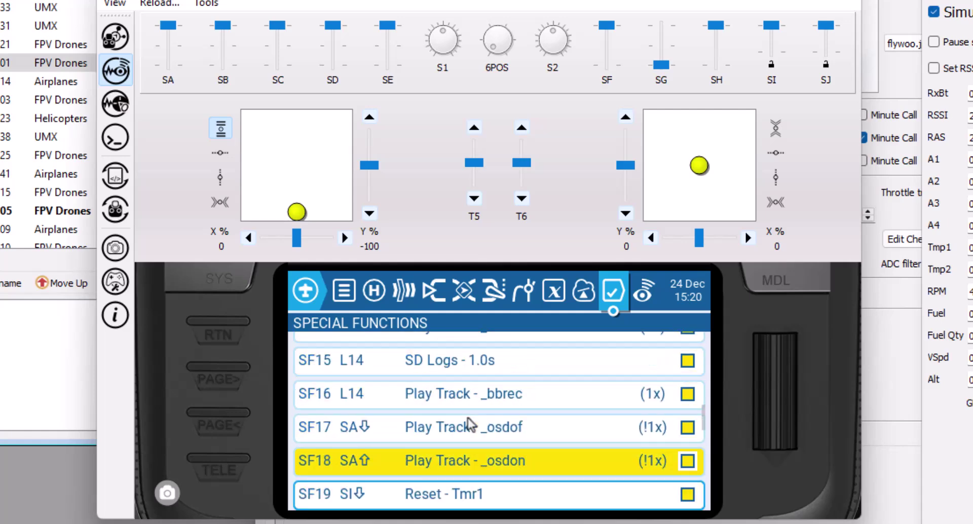
{"action": "scroll", "coordinate": [470, 425], "scroll_direction": "down", "scroll_amount": 4}
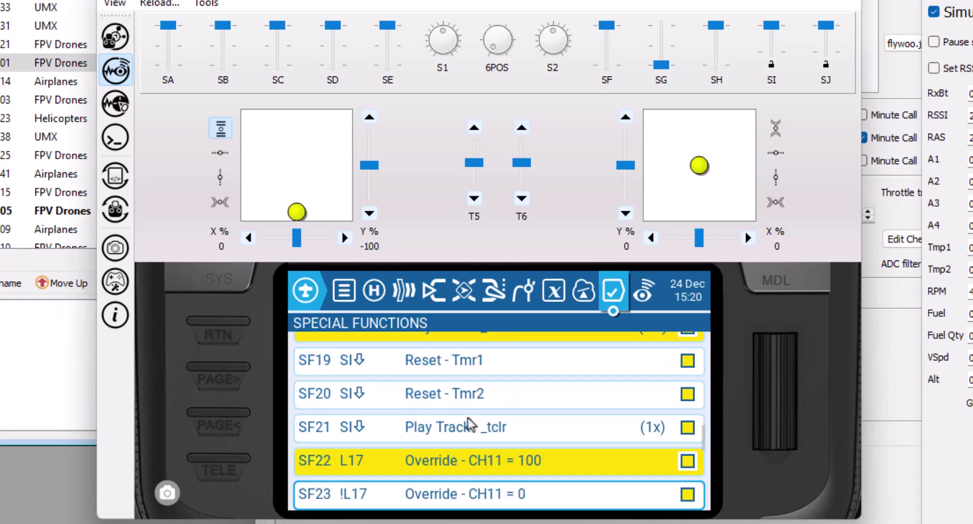
{"action": "scroll", "coordinate": [471, 425], "scroll_direction": "down", "scroll_amount": 3}
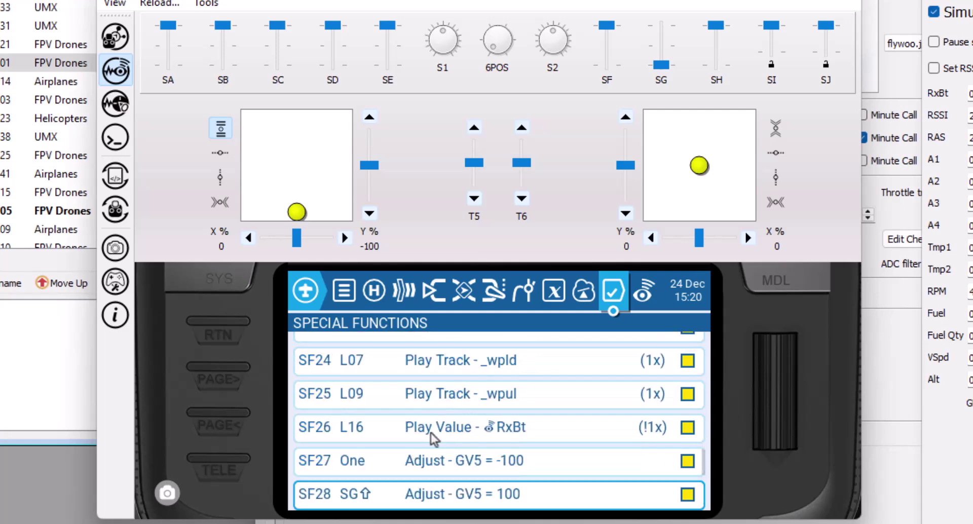
{"action": "left_click", "coordinate": [473, 430]}
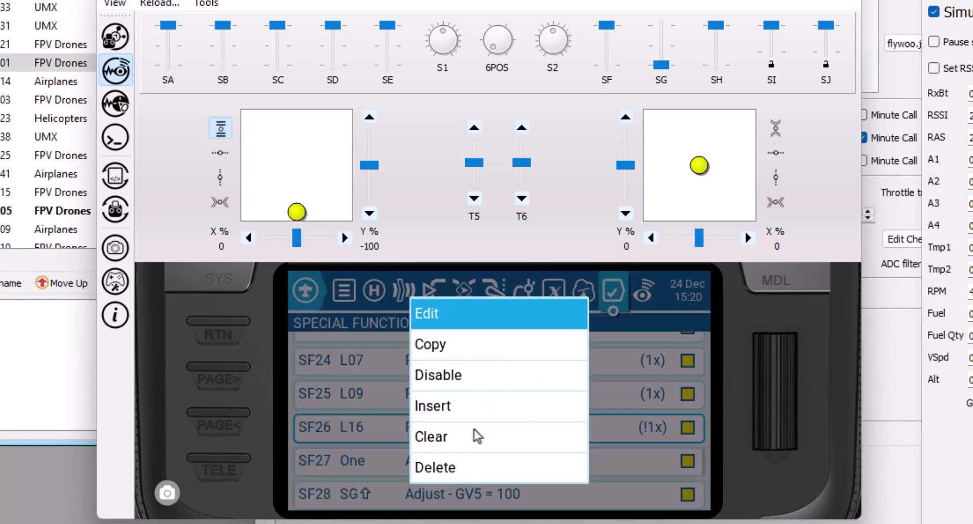
{"action": "left_click", "coordinate": [449, 380]}
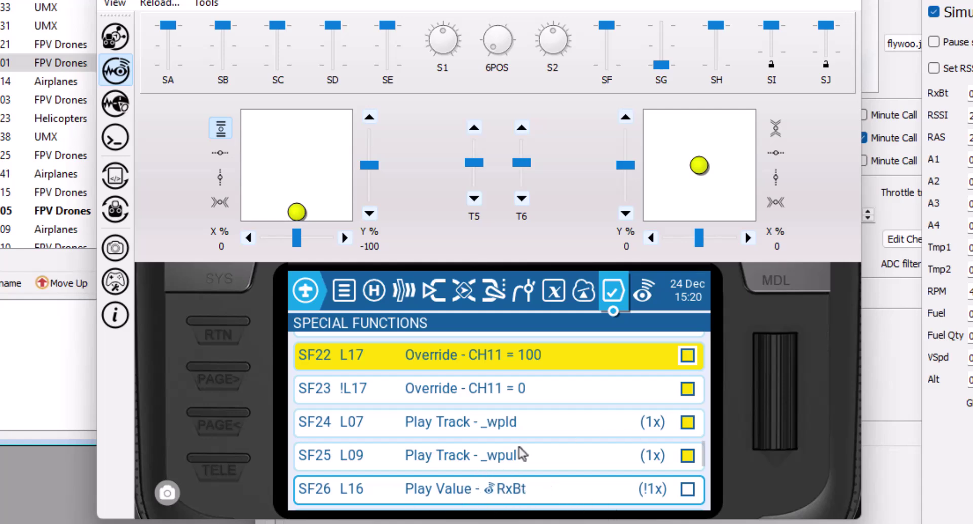
{"action": "left_click", "coordinate": [214, 331]}
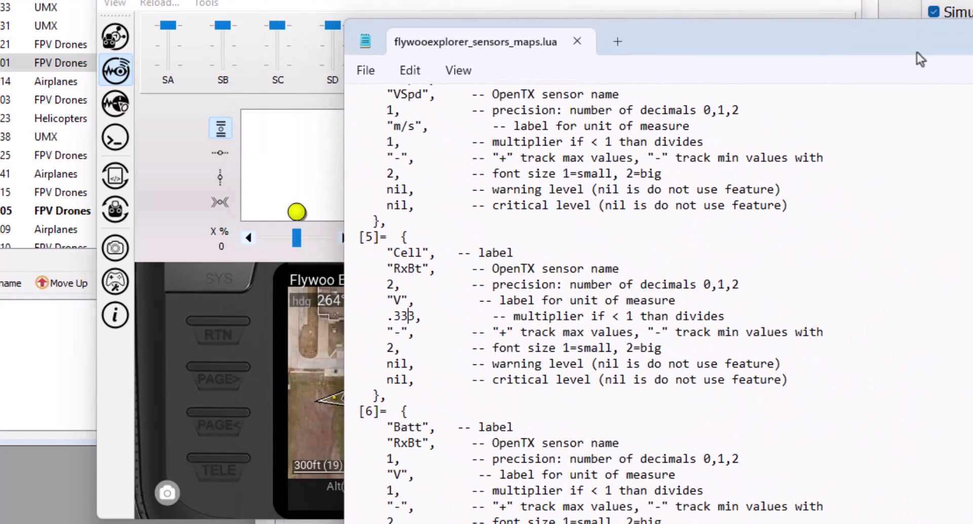
Review the label, sensor name, unit and multiplier entries of the custom sensors in flywooexplorer_sensors_maps.lua
{"action": "scroll", "coordinate": [770, 314], "scroll_direction": "up", "scroll_amount": 15}
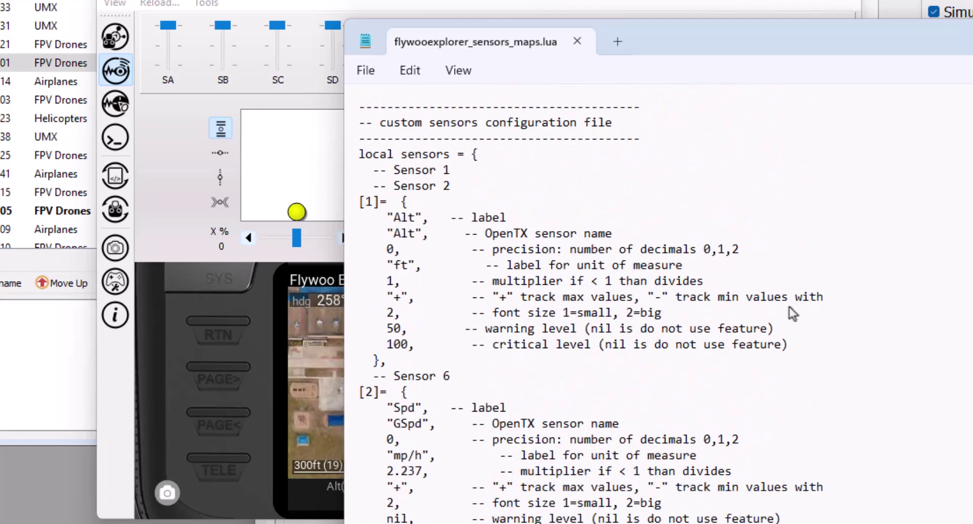
{"action": "scroll", "coordinate": [476, 236], "scroll_direction": "down", "scroll_amount": 8}
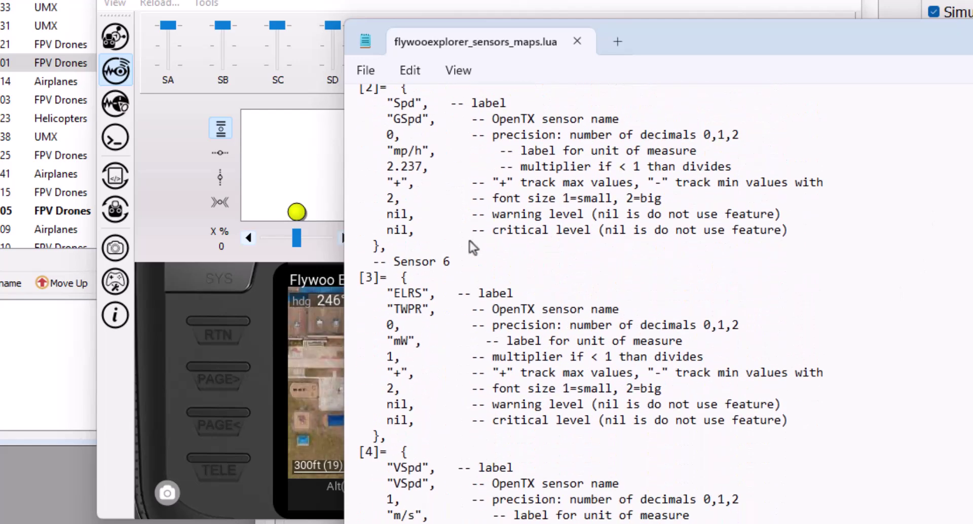
{"action": "scroll", "coordinate": [449, 269], "scroll_direction": "down", "scroll_amount": 5}
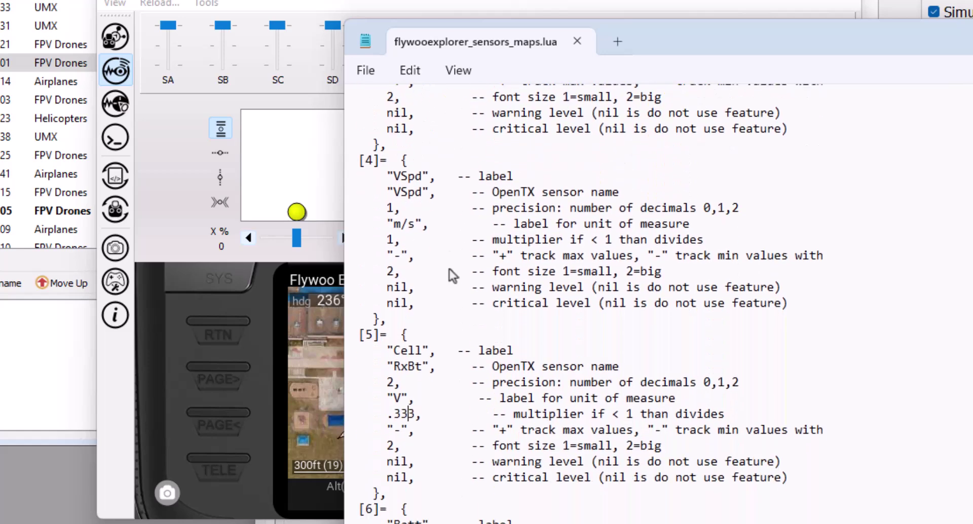
{"action": "scroll", "coordinate": [449, 269], "scroll_direction": "down", "scroll_amount": 2}
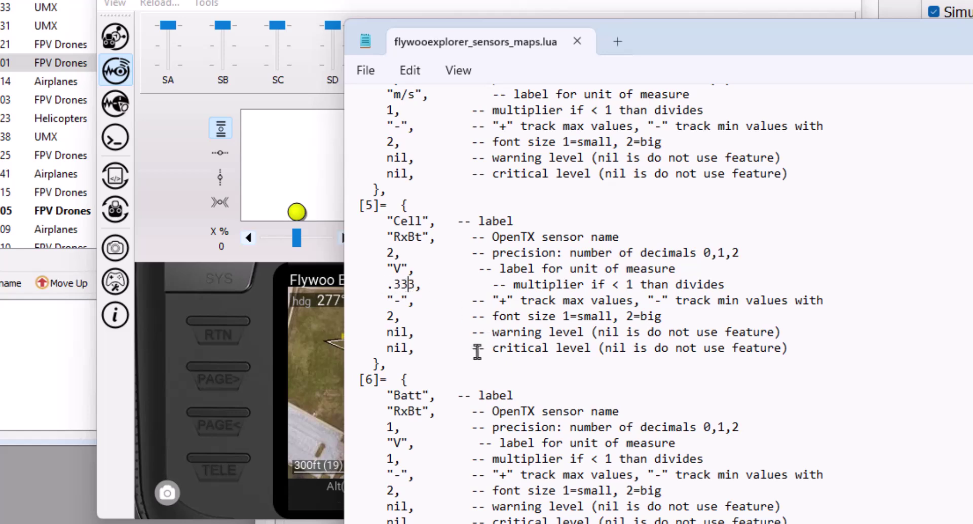
{"action": "scroll", "coordinate": [477, 349], "scroll_direction": "down", "scroll_amount": 4}
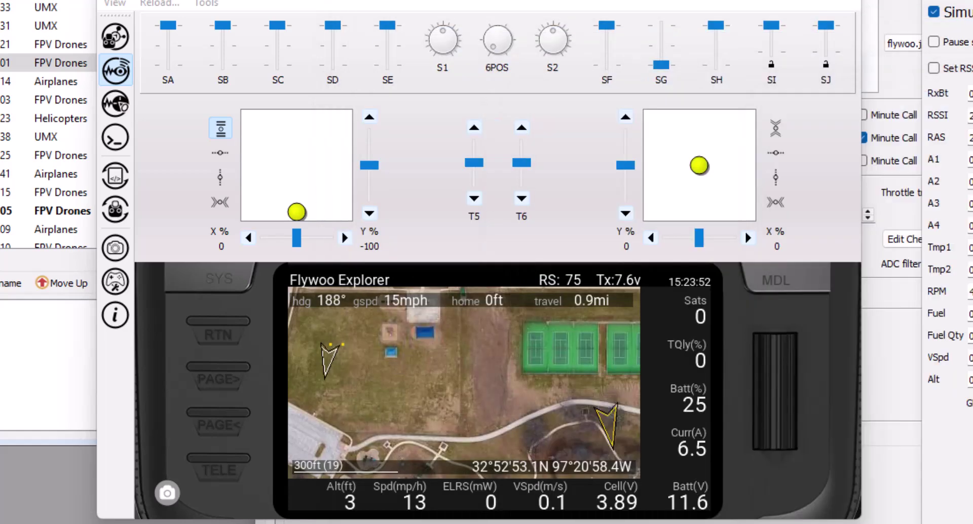
Load another Flywoo Explorer log file from the LOGS folder for telemetry replay
{"action": "left_click", "coordinate": [507, 336]}
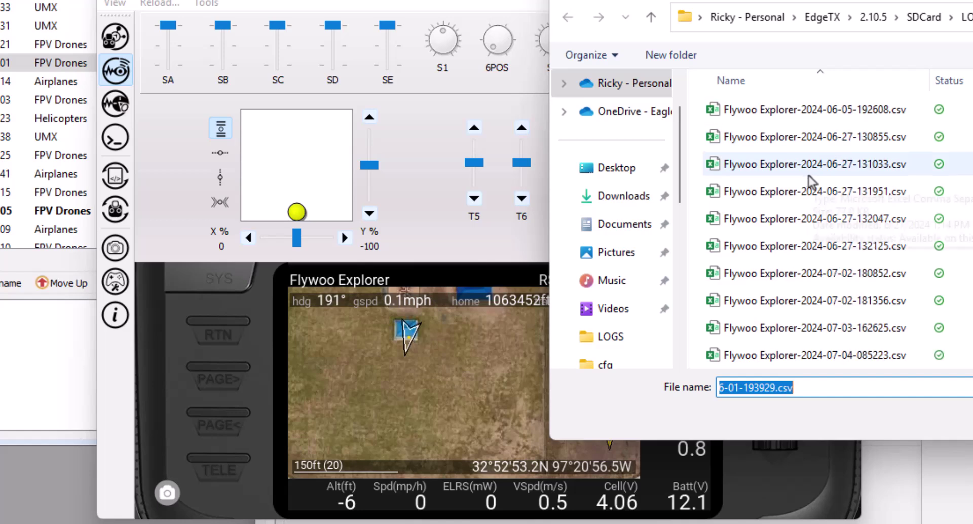
{"action": "scroll", "coordinate": [809, 175], "scroll_direction": "down", "scroll_amount": 2}
{"action": "left_click", "coordinate": [810, 218]}
{"action": "double_click", "coordinate": [811, 219]}
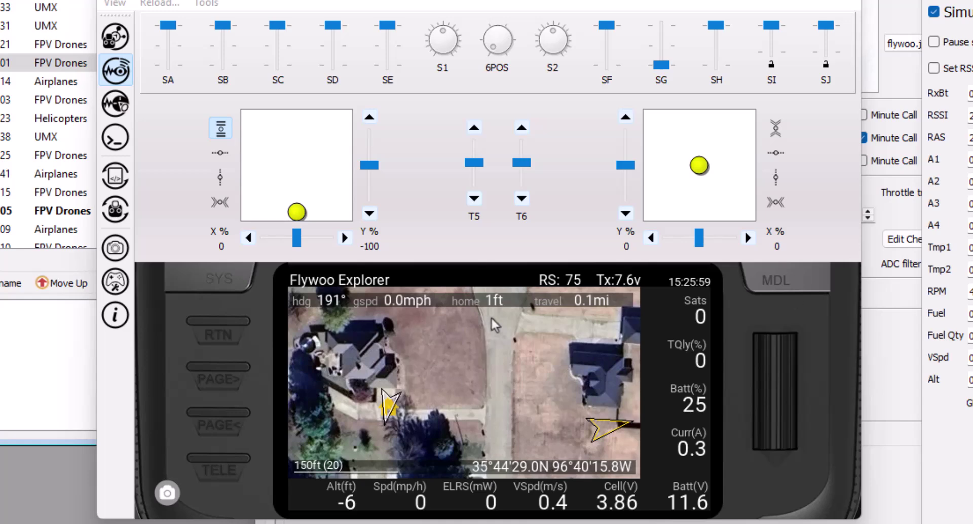
Zoom the map widget out step by step to the 4800ft (15) scale
{"action": "left_click", "coordinate": [473, 201]}
{"action": "left_click", "coordinate": [474, 202]}
{"action": "left_click", "coordinate": [473, 202]}
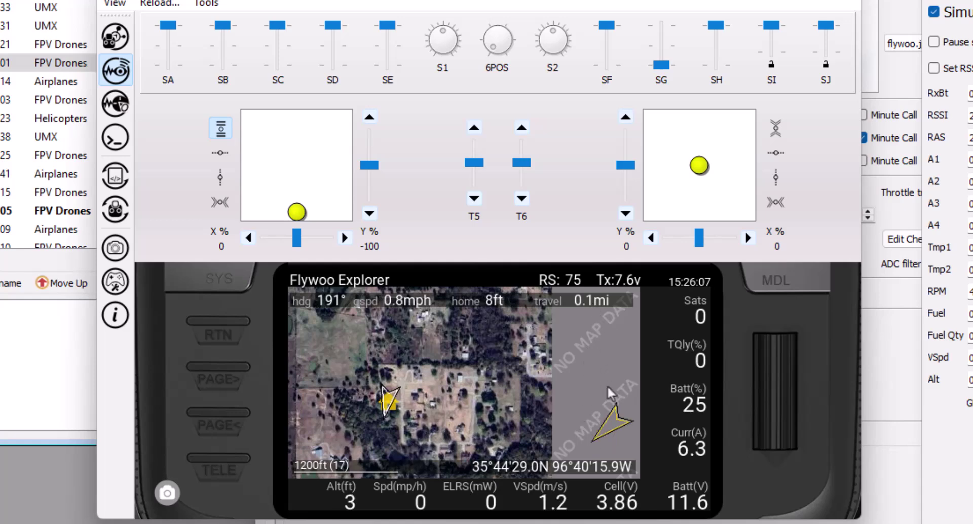
{"action": "left_click", "coordinate": [475, 200]}
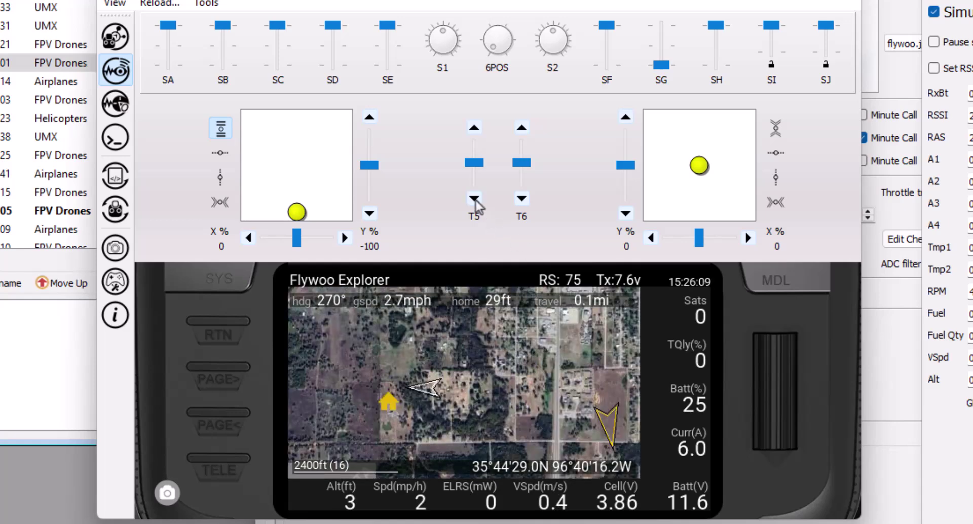
{"action": "left_click", "coordinate": [475, 200]}
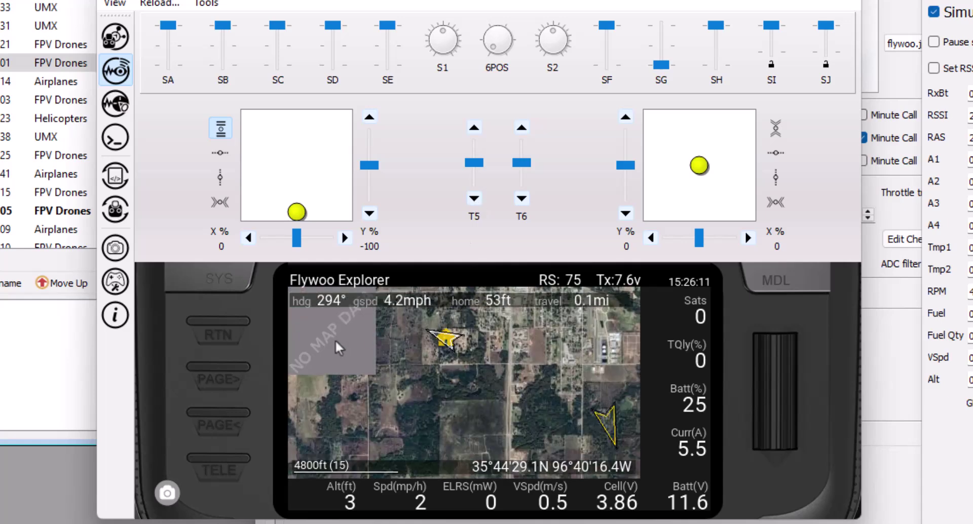
Zoom the map widget in step by step to the 150ft (20) scale
{"action": "left_click", "coordinate": [472, 130]}
{"action": "left_click", "coordinate": [473, 130]}
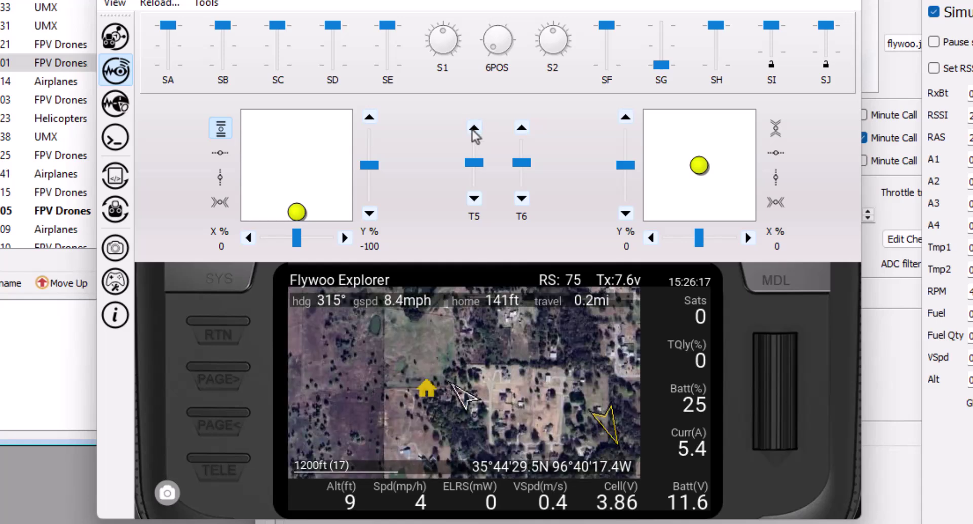
{"action": "left_click", "coordinate": [472, 130]}
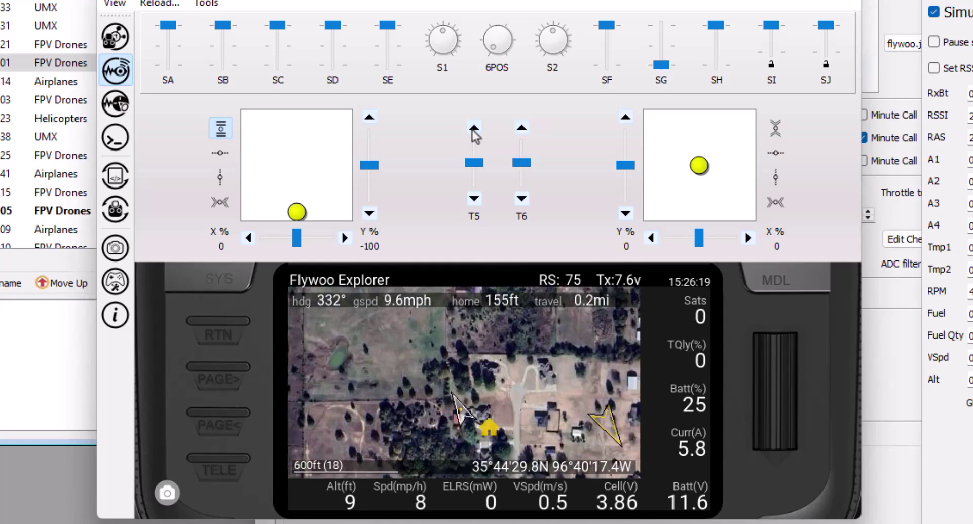
{"action": "left_click", "coordinate": [472, 130]}
{"action": "left_click", "coordinate": [472, 130]}
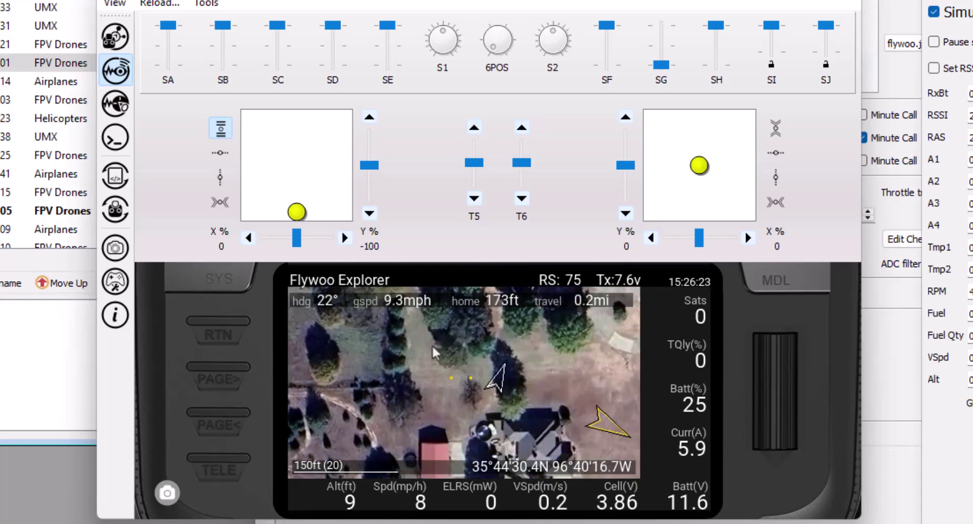